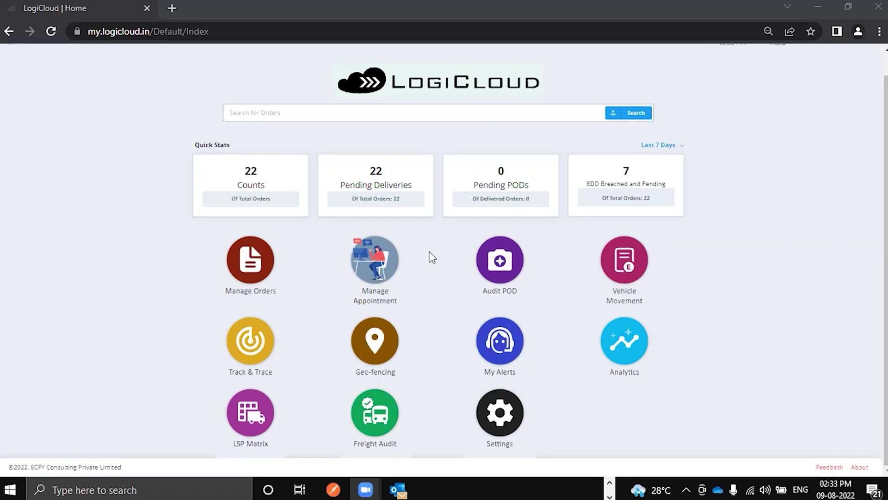
- Go to the Order Upload page and download the order upload template (.xls)
left_click(253, 260)
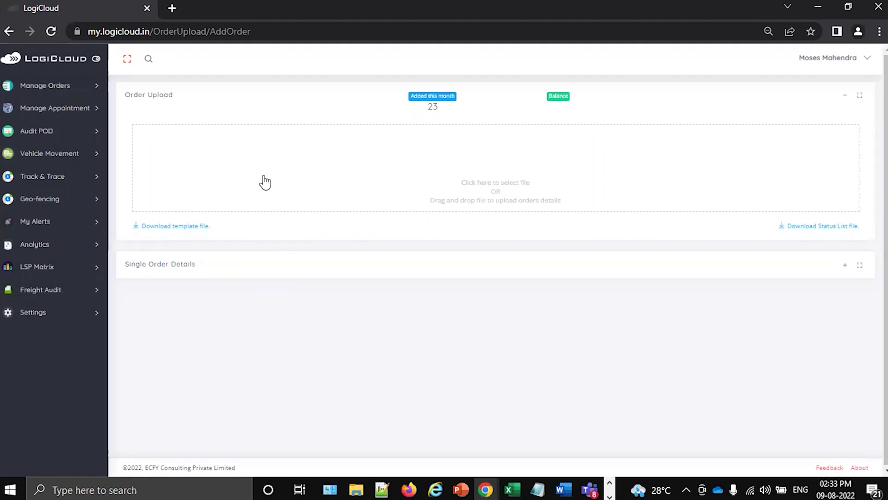
left_click(196, 232)
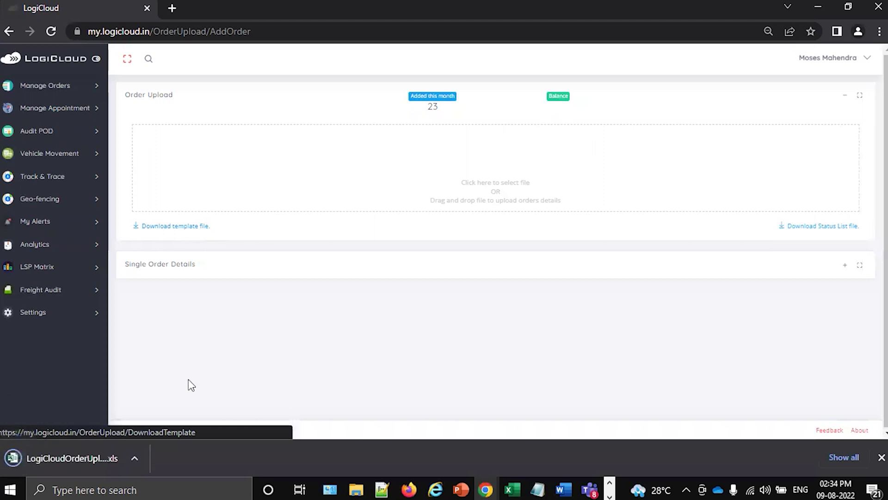
- Open the downloaded order upload template workbook in Excel from the download bar
left_click(138, 455)
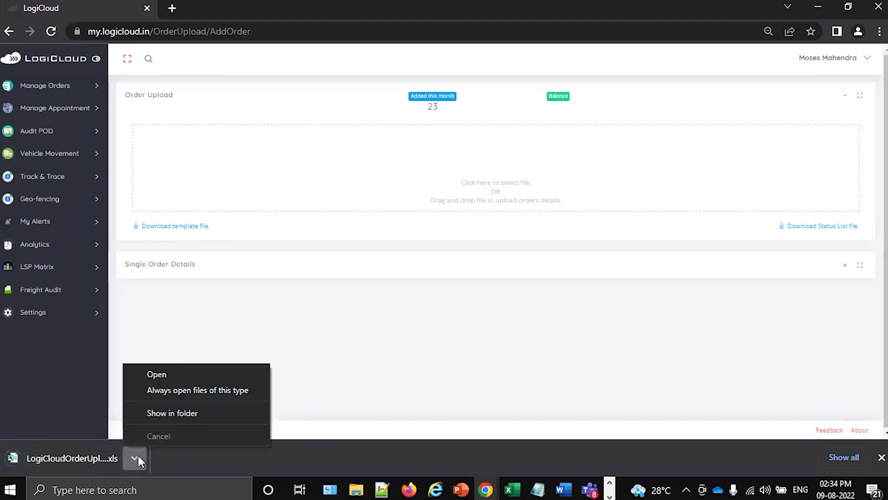
left_click(161, 374)
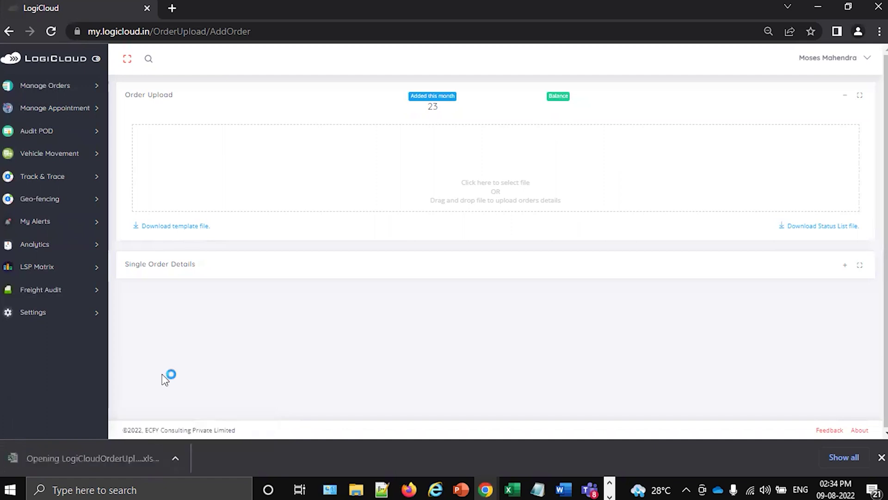
left_click(88, 198)
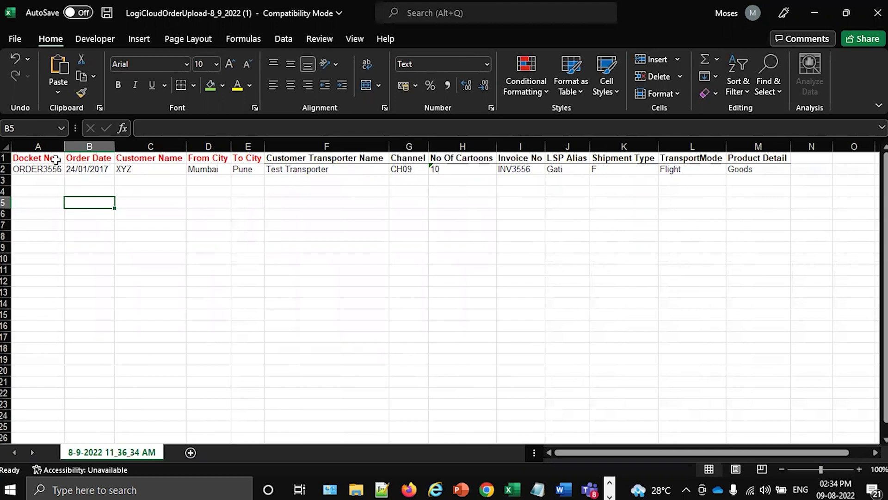
left_click(91, 159)
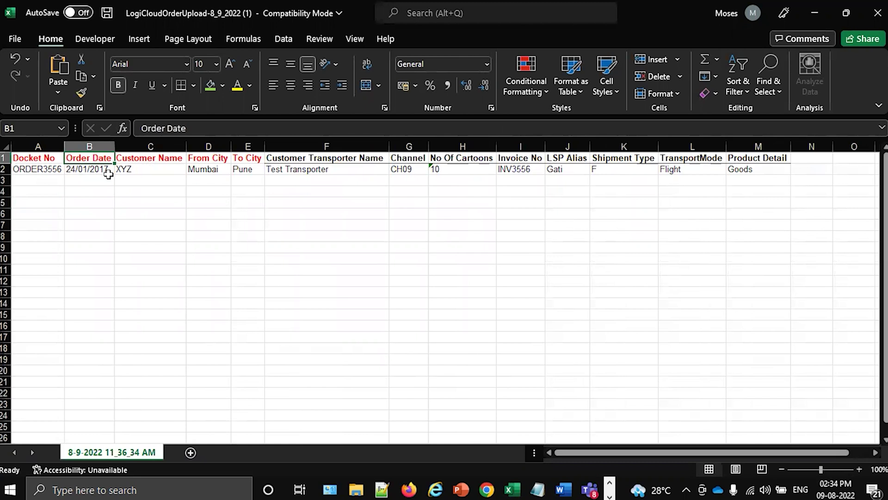
left_click(146, 159)
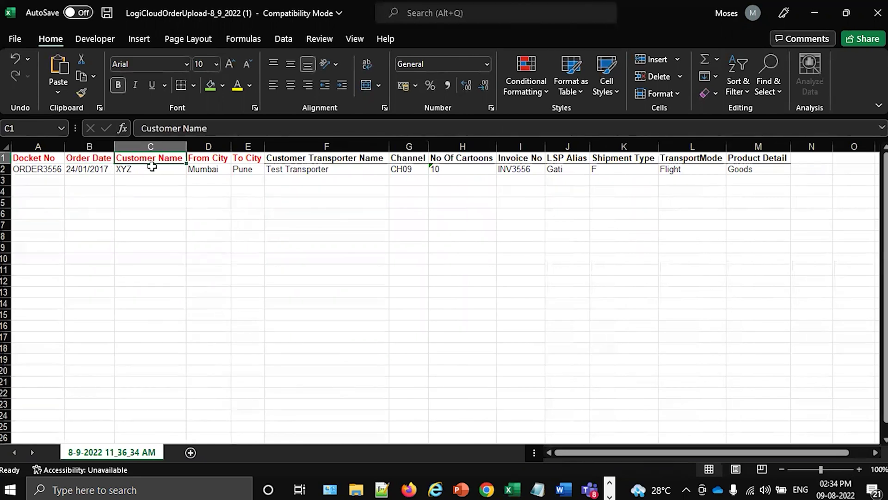
left_click(218, 159)
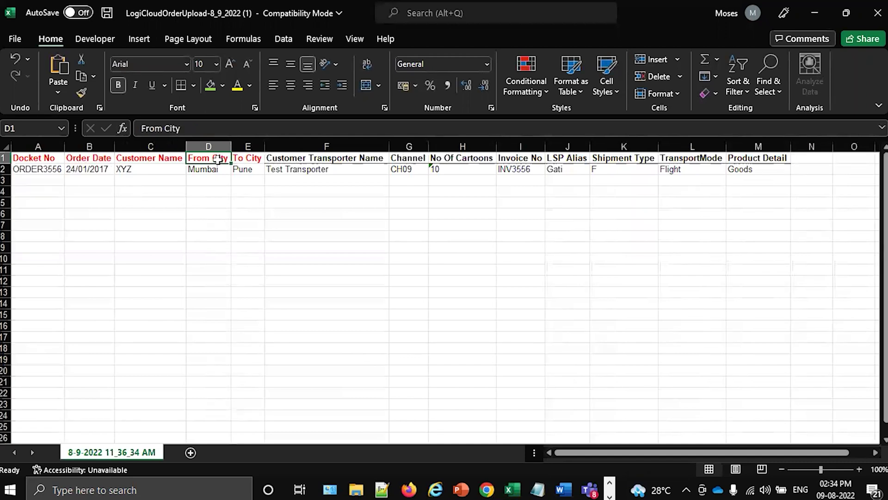
left_click(246, 158)
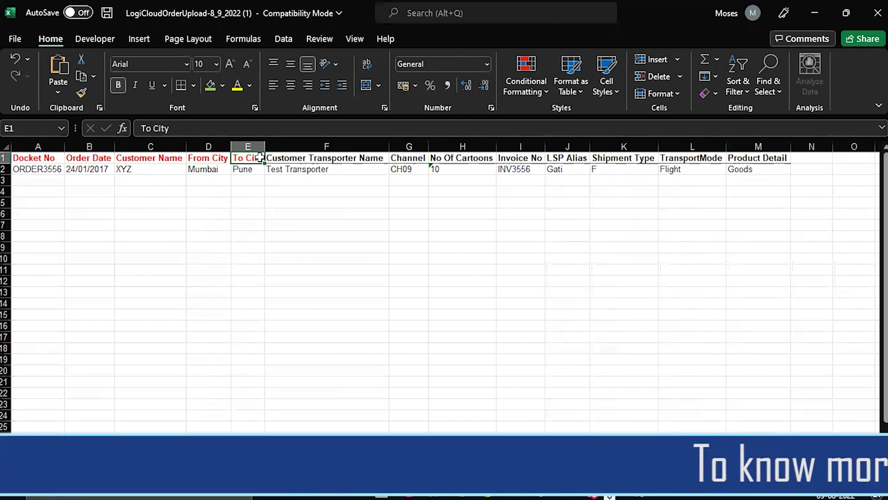
left_click(288, 159)
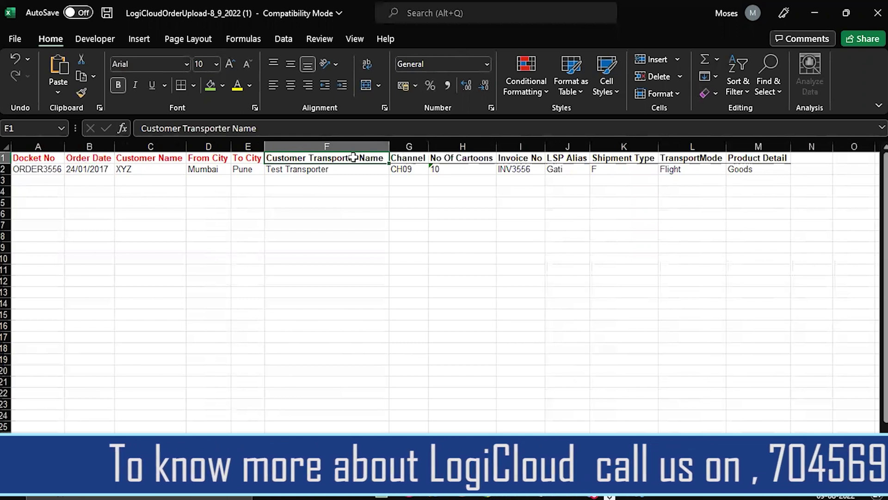
left_click(413, 157)
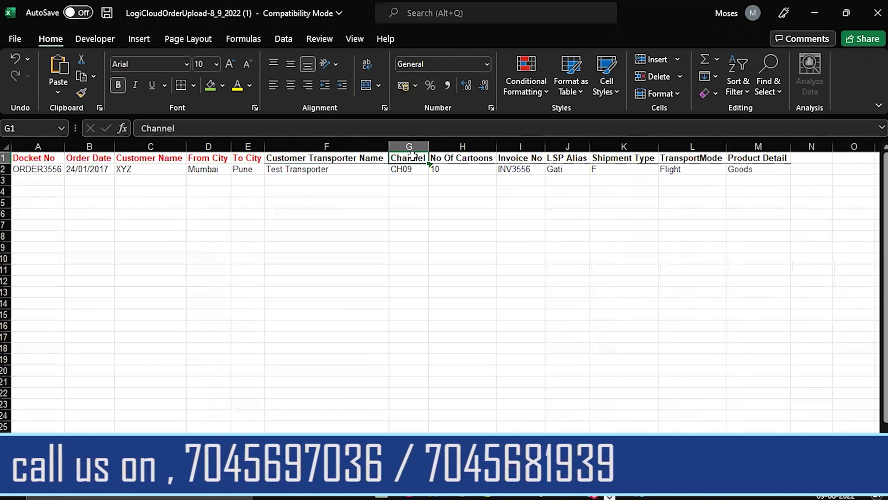
- Review headers H1–M1, No Of Cartoons through Product Detail, then return to LogiCloud
left_click(449, 158)
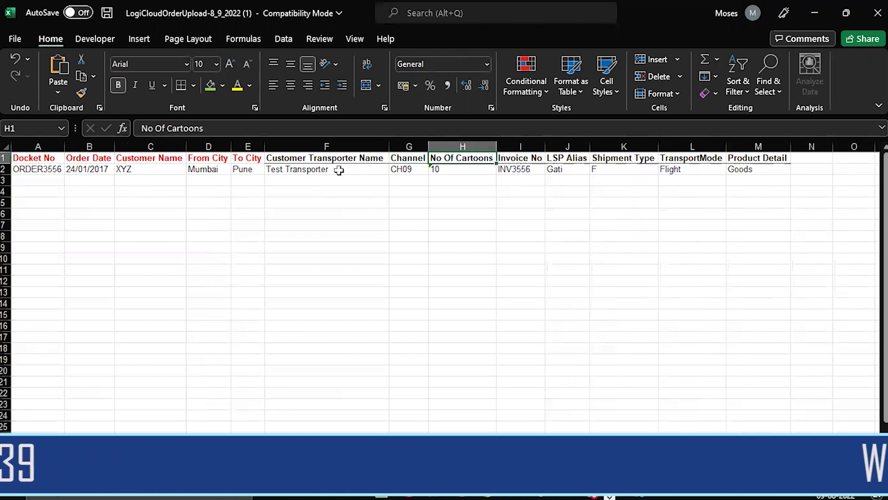
key("Right")
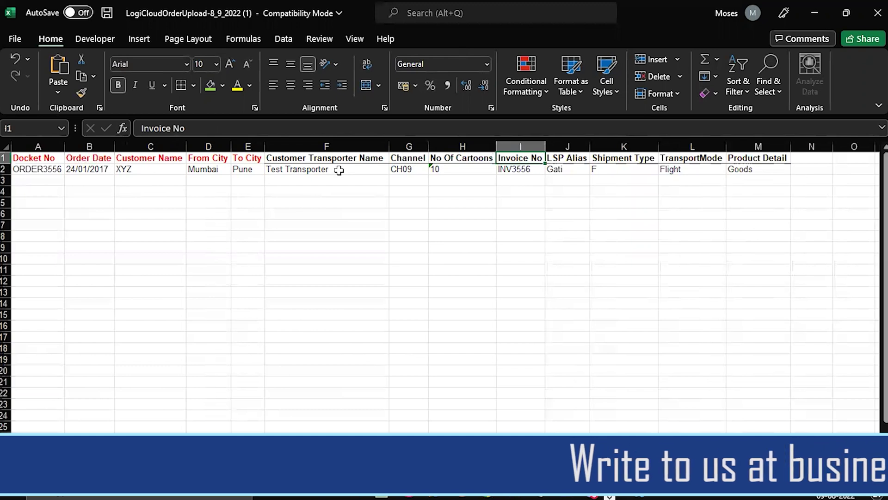
key("Right")
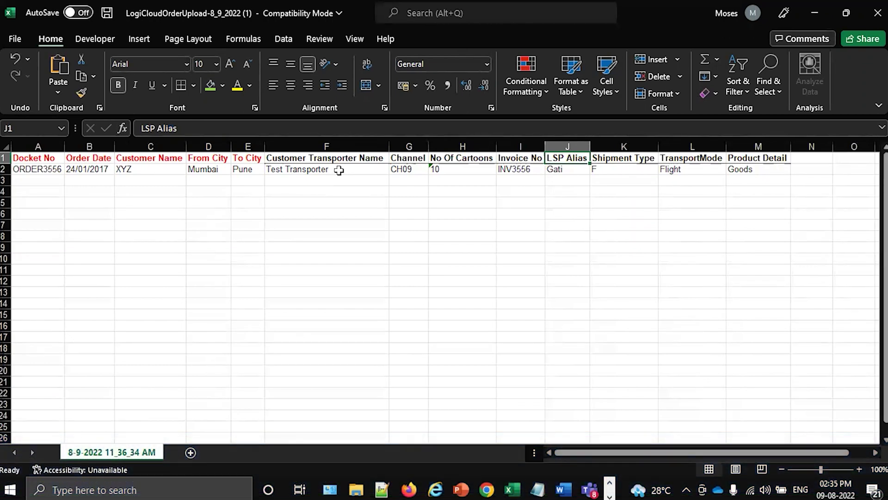
key("Right")
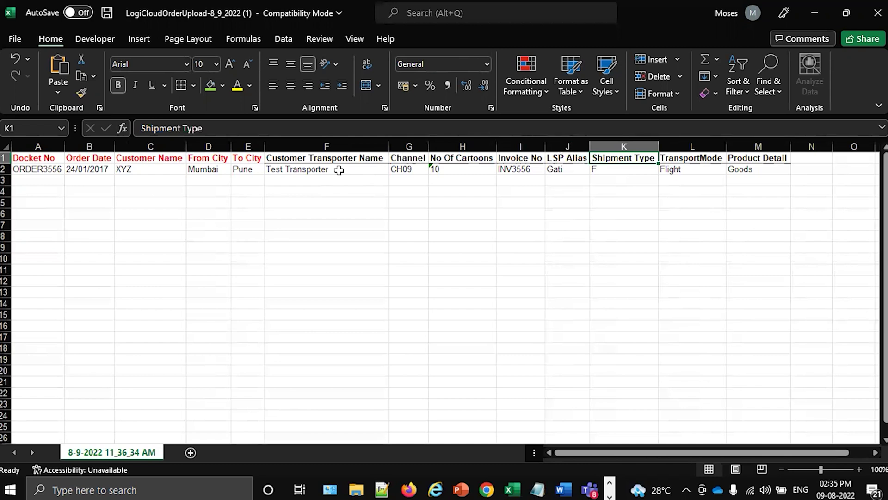
key("Right")
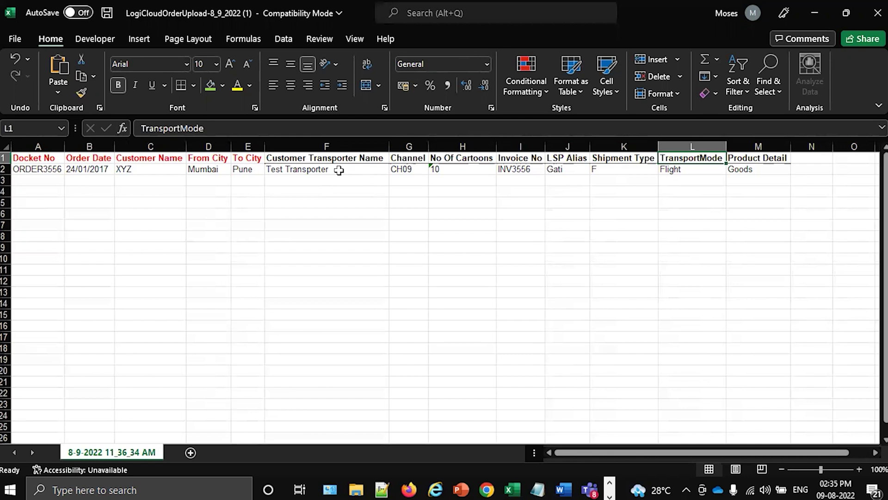
key("Right")
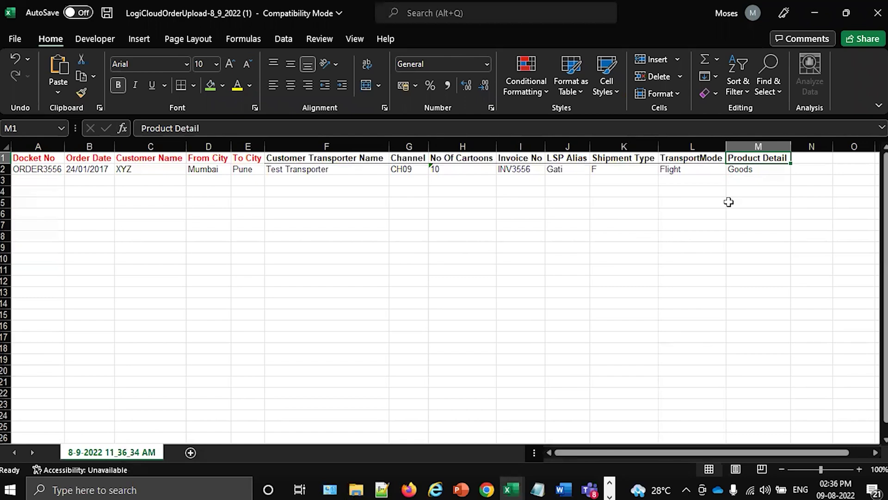
key("alt+Tab")
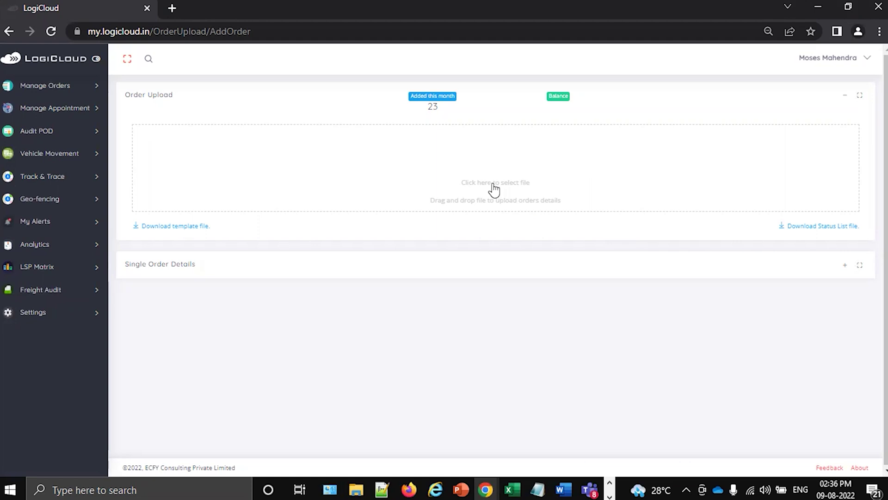
- Upload the Test upload 1.1 spreadsheet, with all 7 of 7 records succeeding
left_click(494, 188)
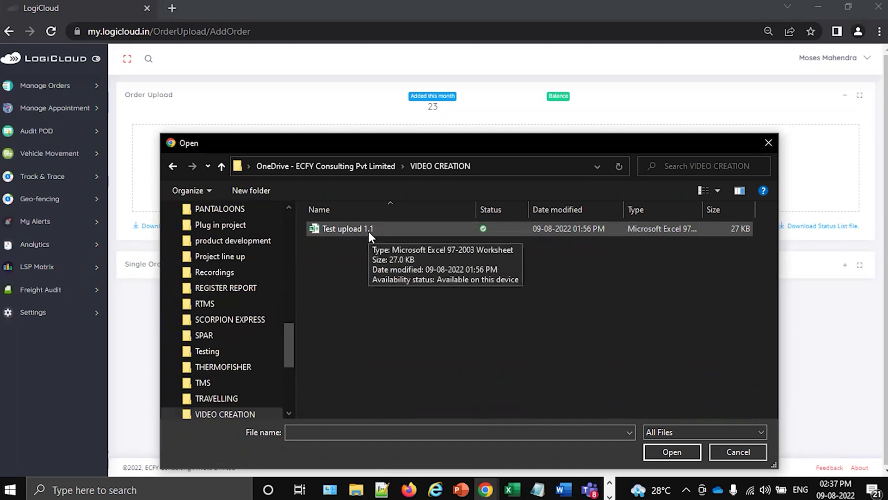
left_click(368, 235)
left_click(672, 452)
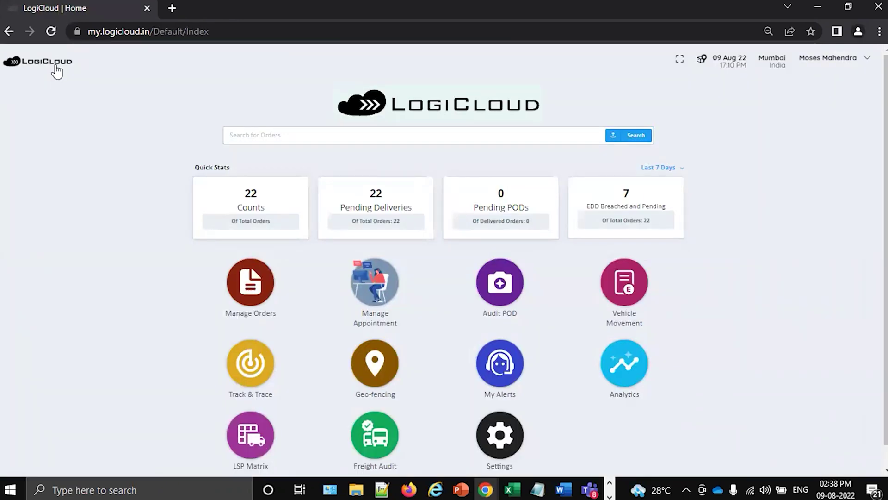
- Search dockets INFI123–INFI129 as a comma-separated list, showing all 7 booked
left_click(277, 136)
type("INFI123 INFI124 INFI125 INFI126 INFI127 INFI128 INFI129")
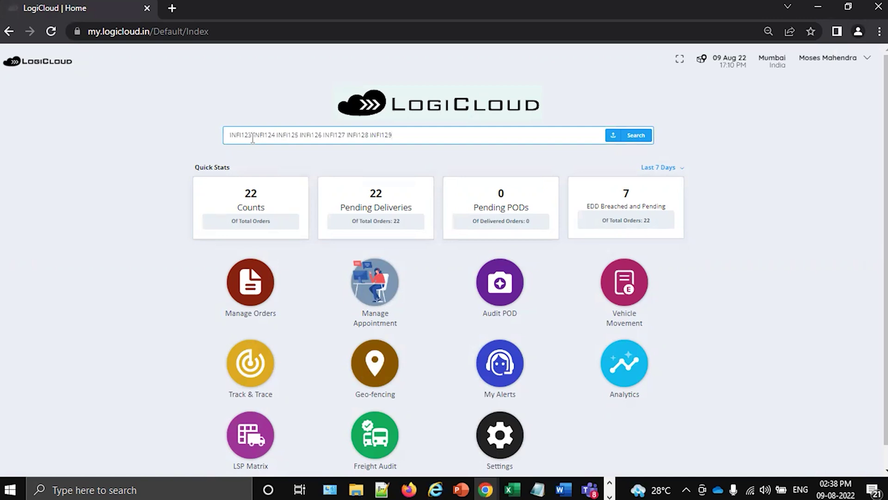
key("Right")
key("Right")
key("Right")
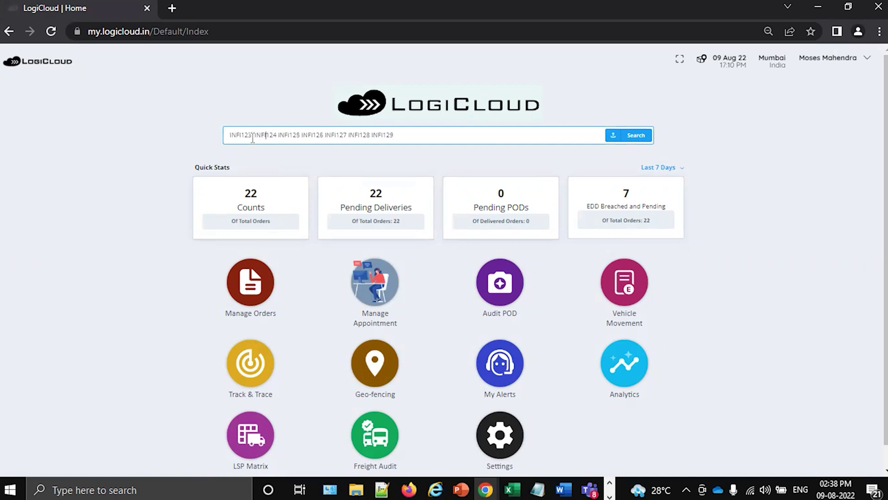
type(",")
key("Right")
key("Right")
key("Right")
type(",")
key("Right")
key("Right")
key("Right")
type(",")
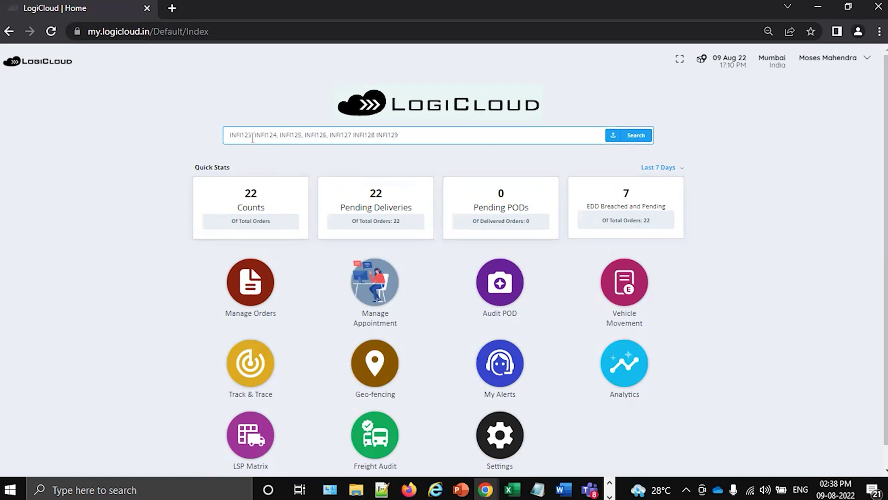
key("Right")
key("Right")
key("Right")
type(",")
key("Right")
key("Right")
key("Right")
type(",")
key("Right")
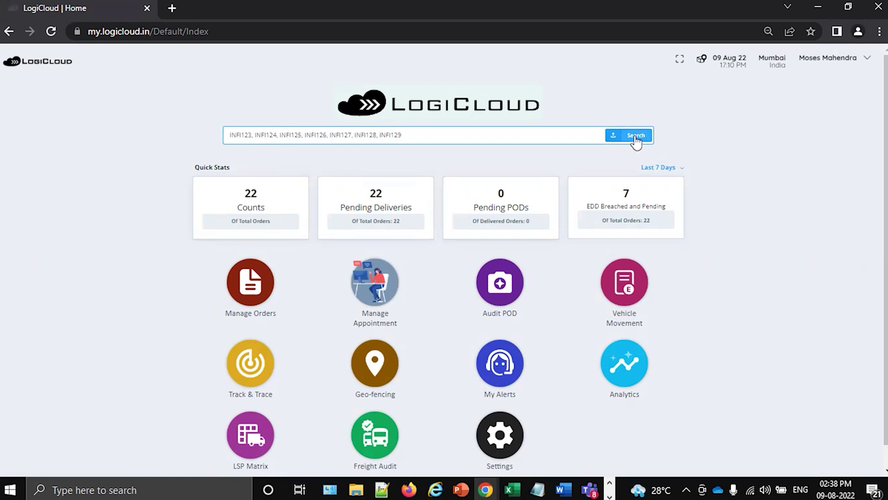
left_click(636, 136)
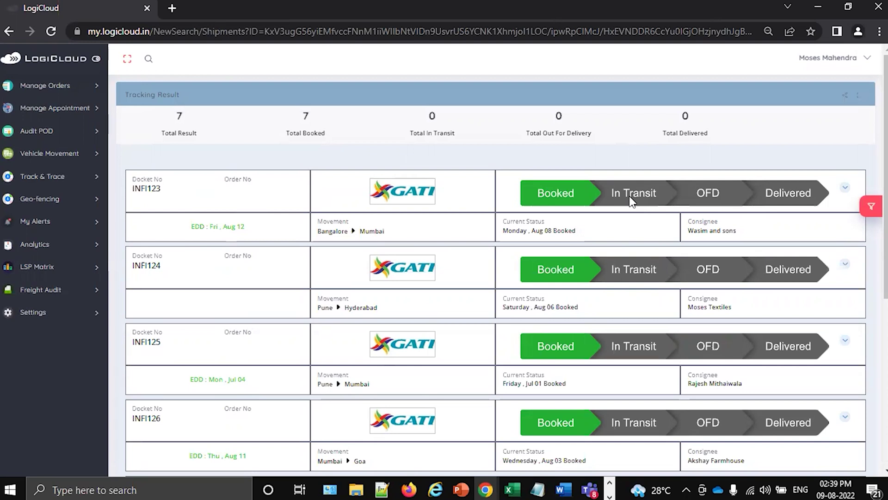
scroll(630, 200, "down", 1)
scroll(627, 194, "down", 1)
scroll(626, 193, "down", 1)
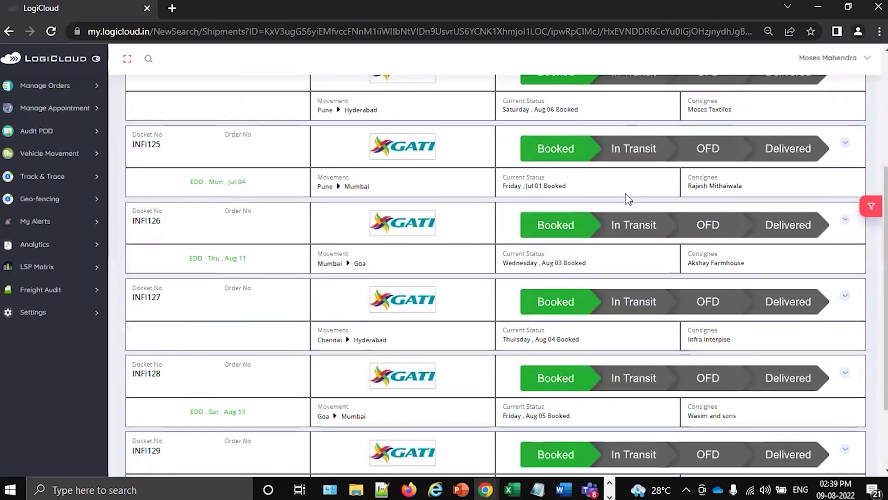
scroll(625, 197, "down", 2)
scroll(626, 199, "up", 3)
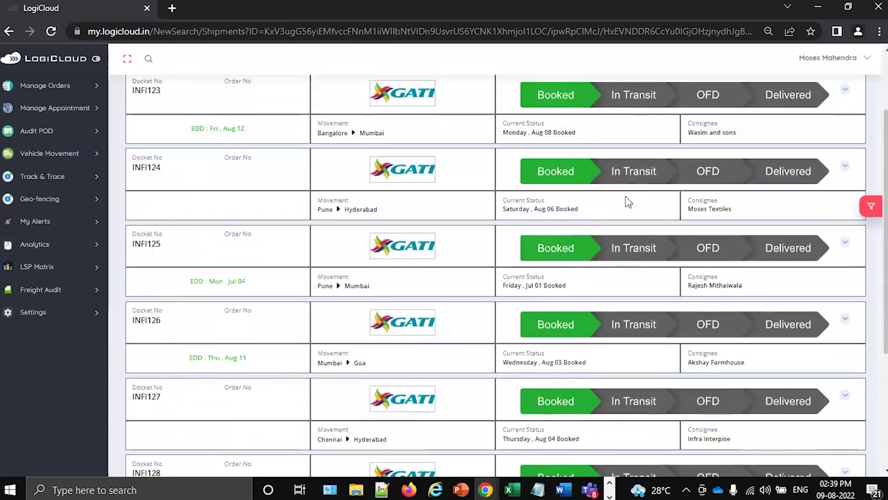
scroll(627, 202, "up", 1)
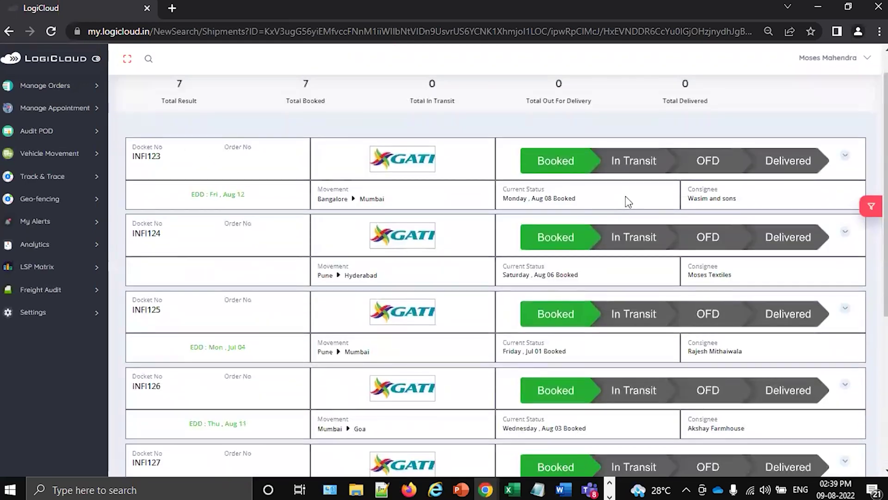